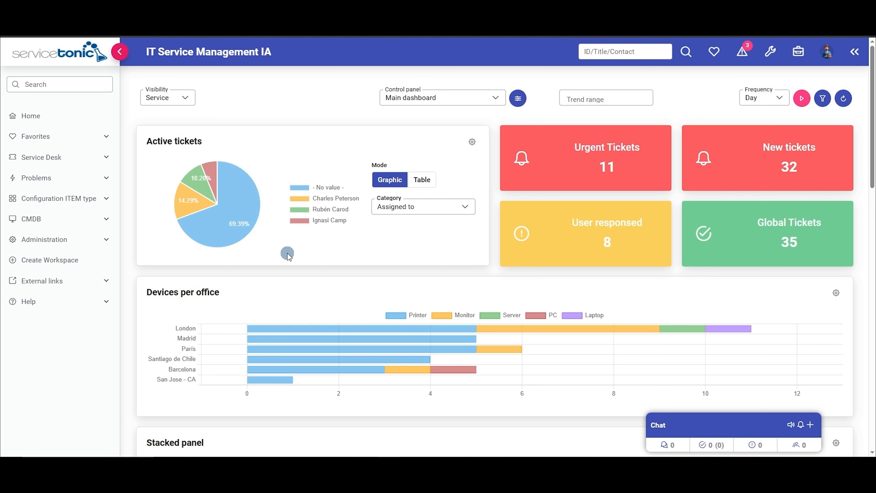
Open the knowledge base and check which content libraries are available, keeping IT Solutions selected.
click(771, 53)
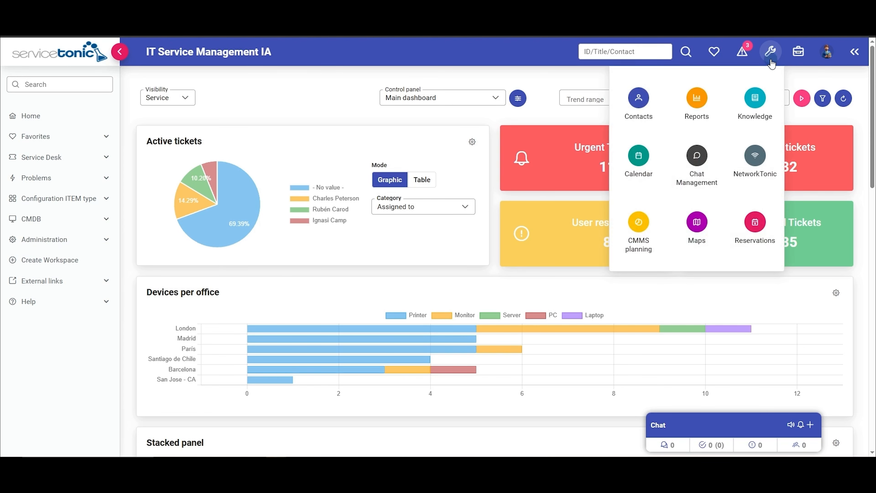
click(756, 106)
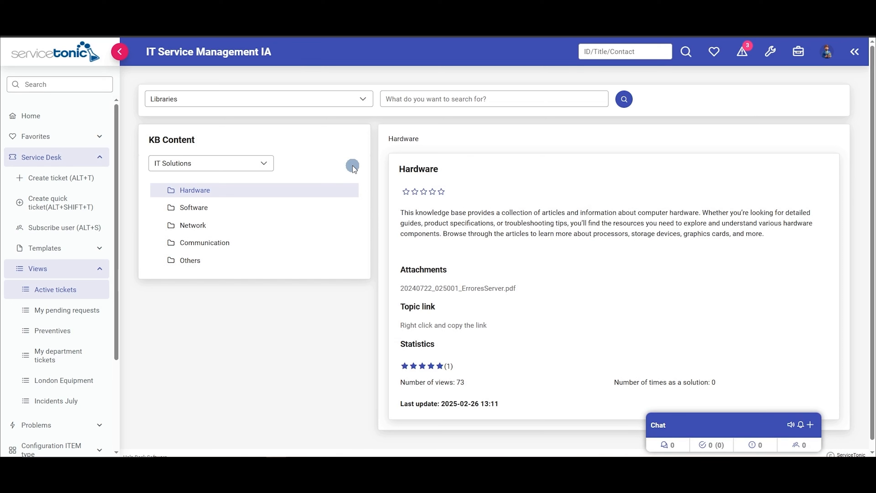
click(223, 169)
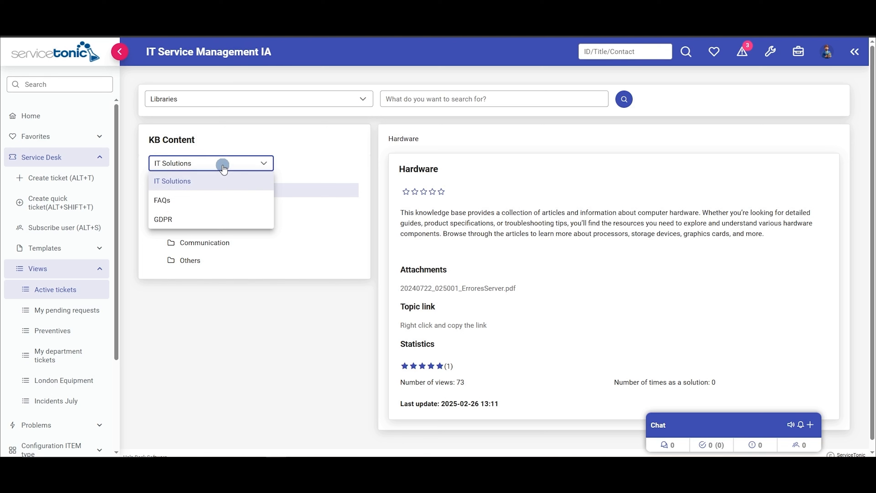
click(224, 168)
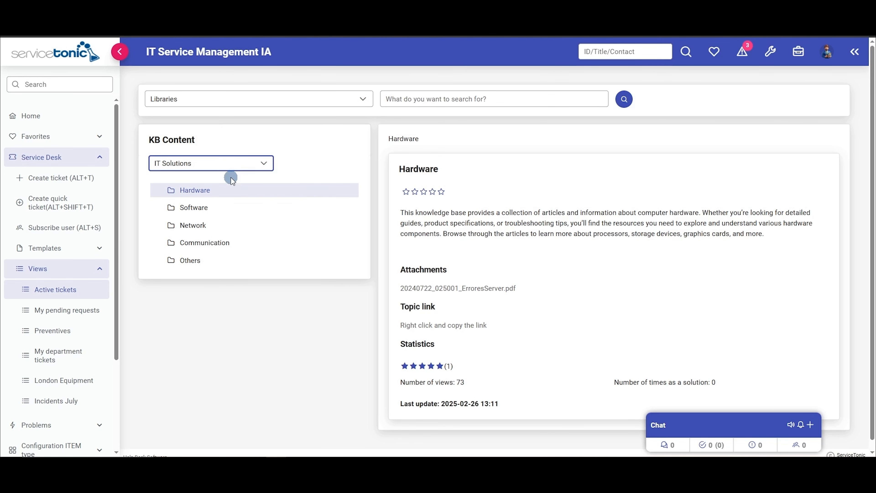
Open the "Monitor with no signal" article under Hardware > Monitor and read through its description, solution and statistics.
click(199, 190)
click(202, 207)
click(210, 221)
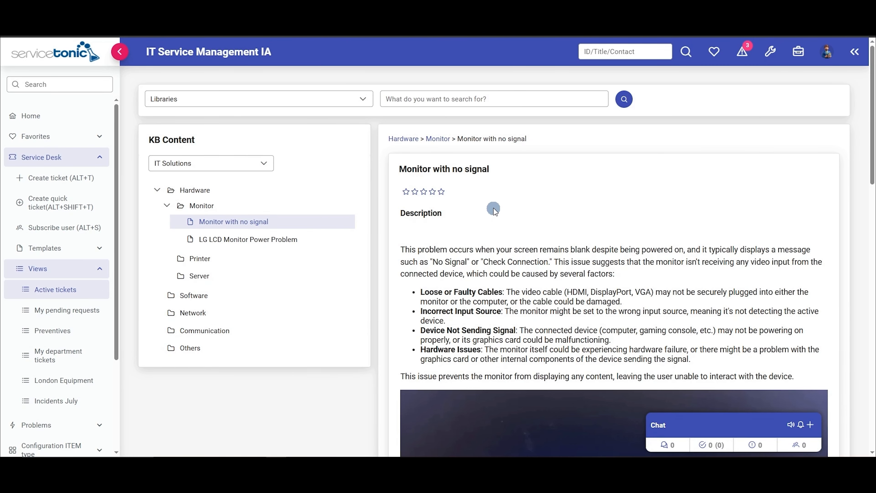
scroll(502, 239, down, 1)
scroll(503, 241, down, 15)
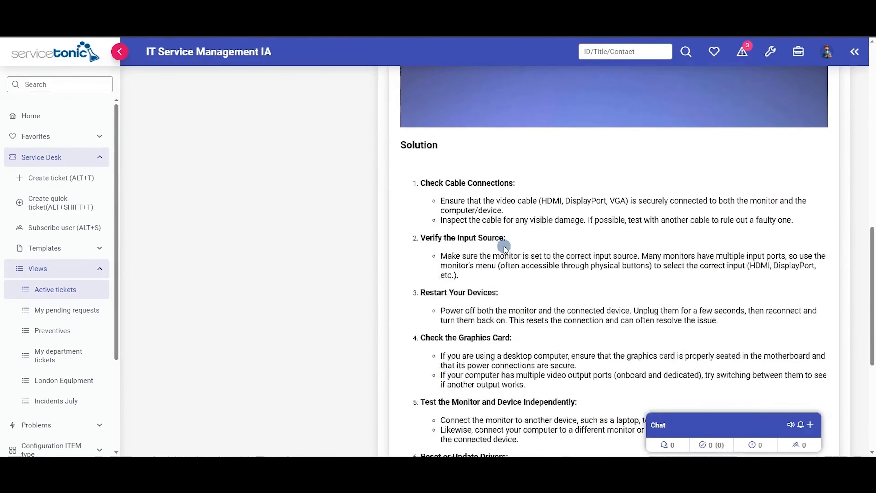
scroll(504, 227, down, 4)
scroll(509, 233, down, 4)
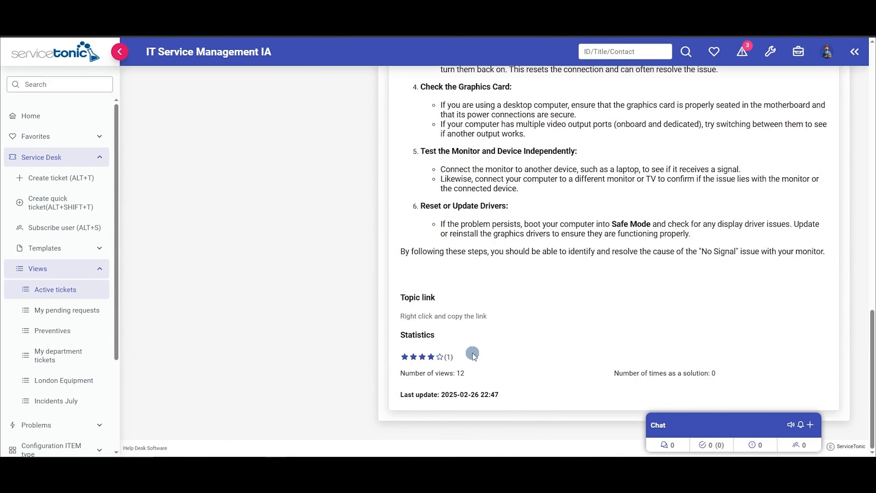
scroll(474, 356, up, 20)
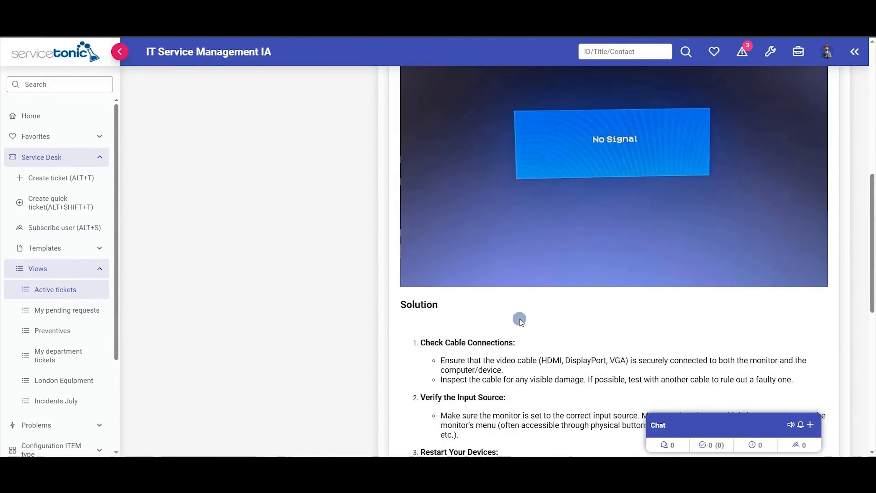
scroll(516, 255, up, 1)
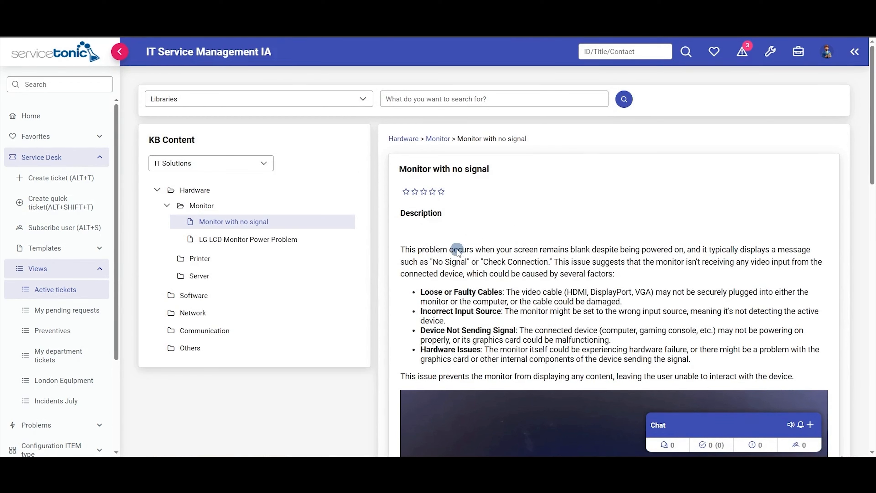
Open the library management settings in the system-level Knowledge administration.
scroll(84, 383, down, 1)
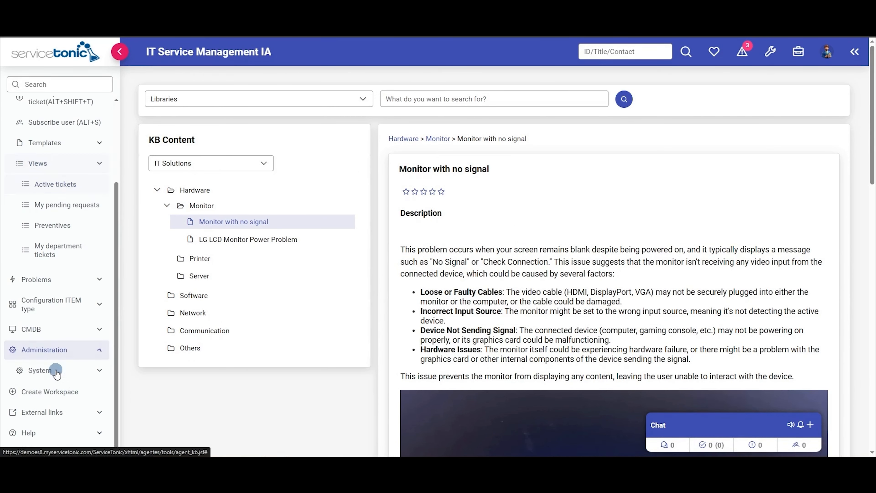
click(52, 362)
click(53, 260)
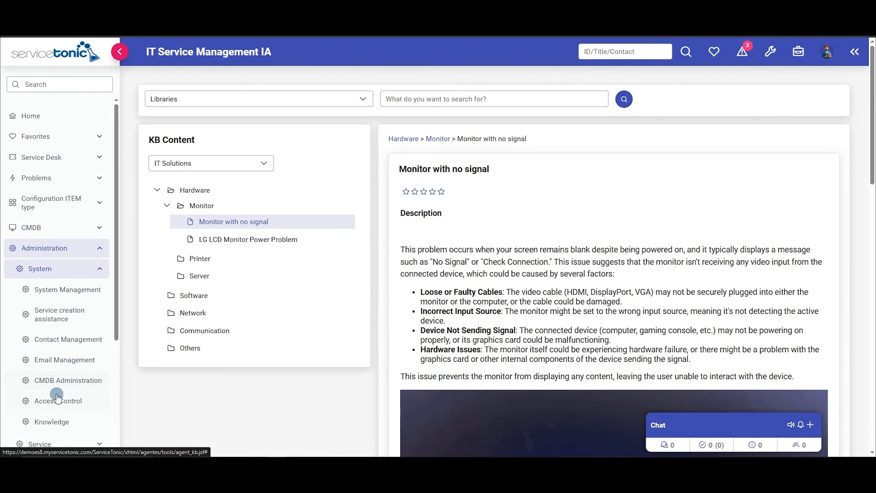
scroll(57, 366, down, 2)
click(53, 376)
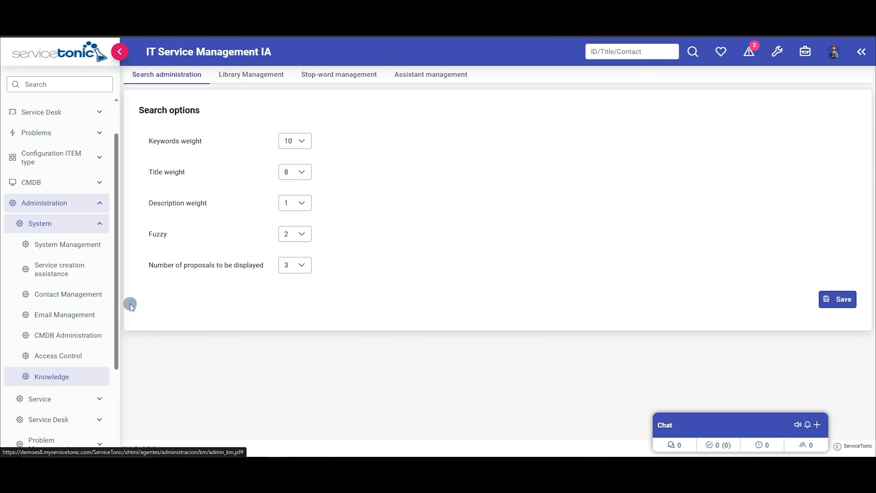
click(243, 77)
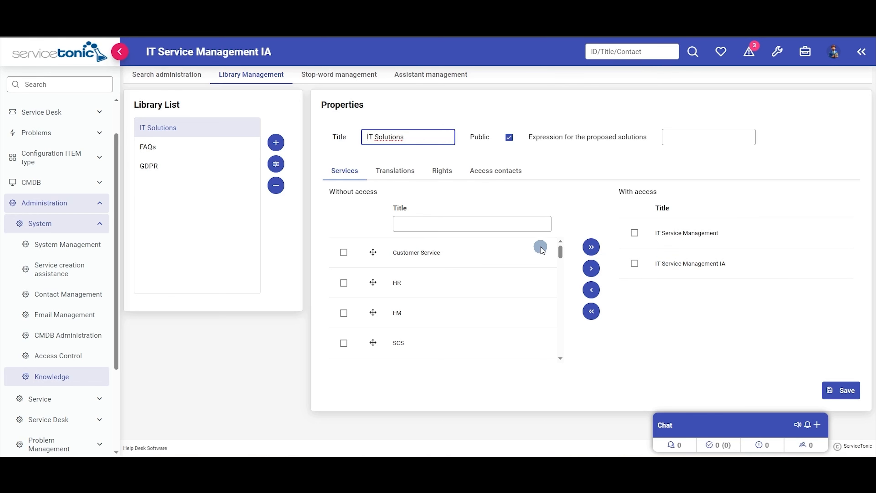
Review the IT Solutions library's translations, role rights and access contacts.
click(392, 172)
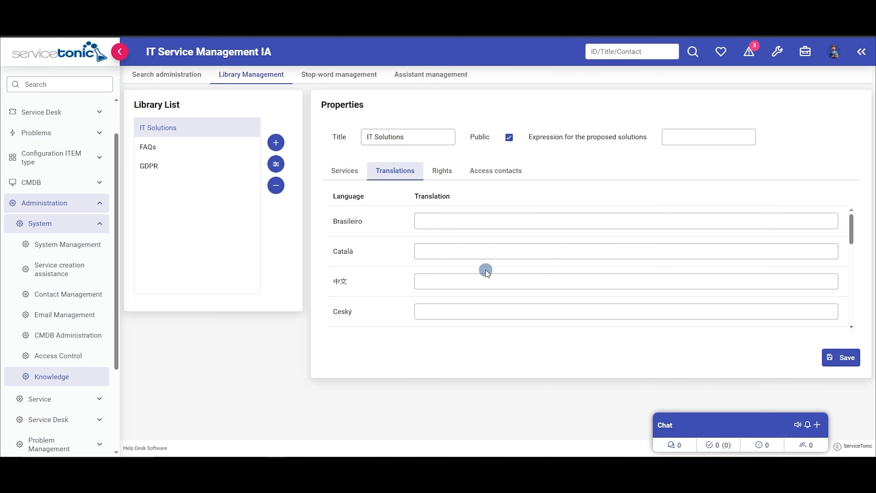
scroll(485, 270, down, 1)
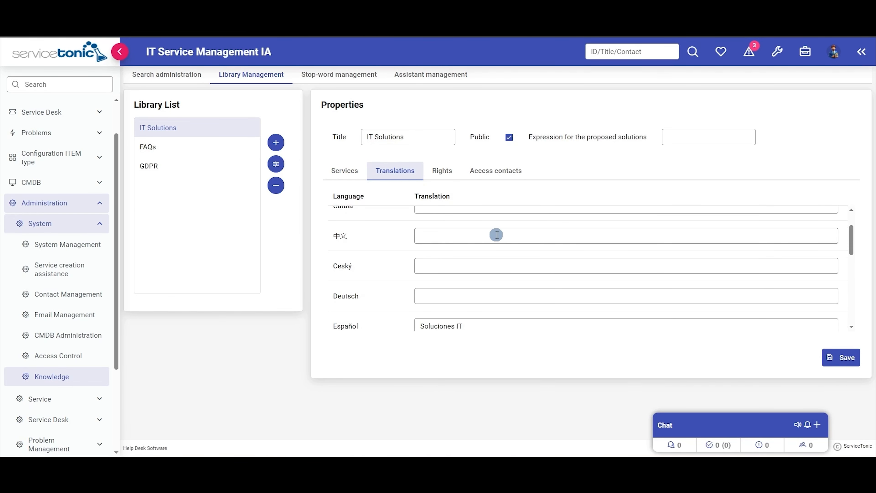
click(440, 171)
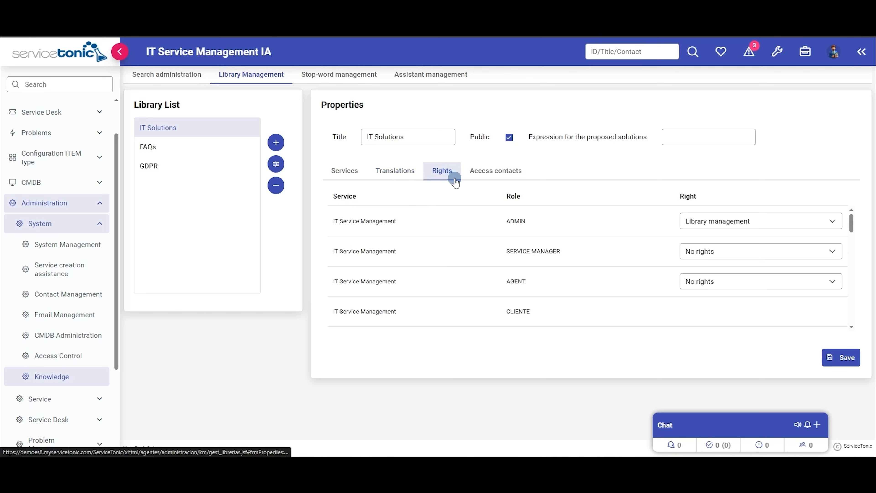
click(485, 170)
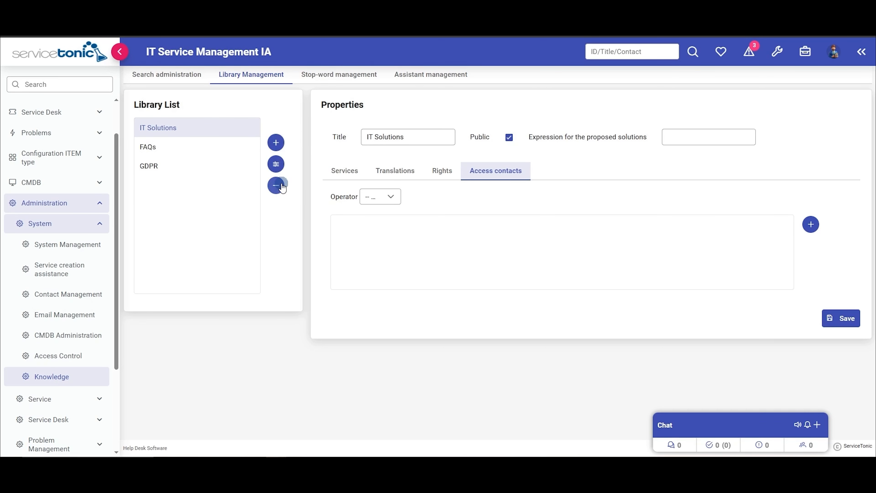
Open topic management for the IT Solutions library and check the actions available for the Hardware topic.
click(276, 165)
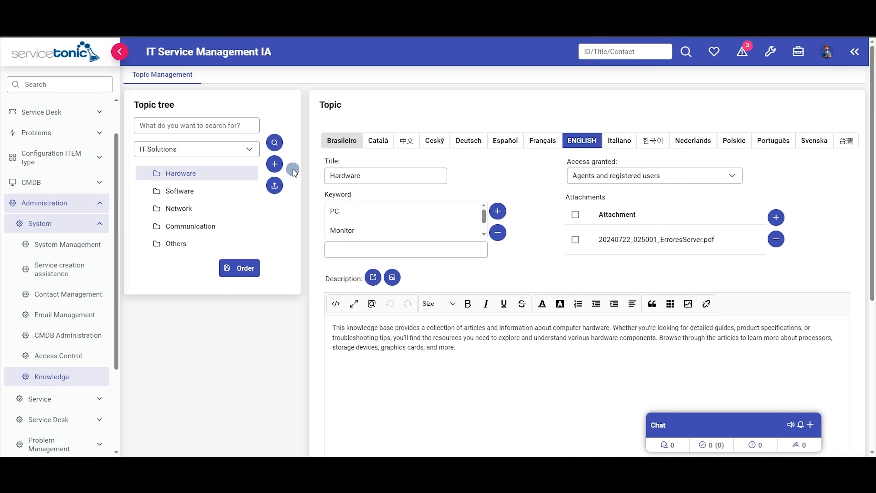
right_click(183, 176)
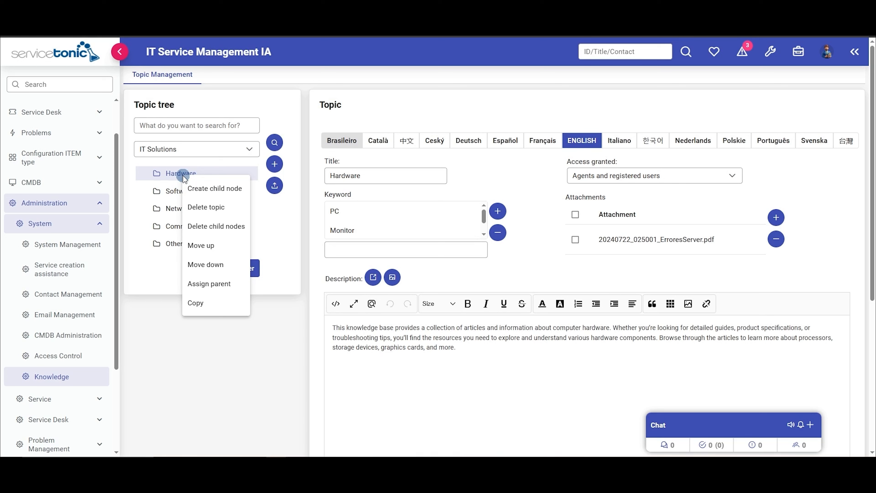
click(168, 177)
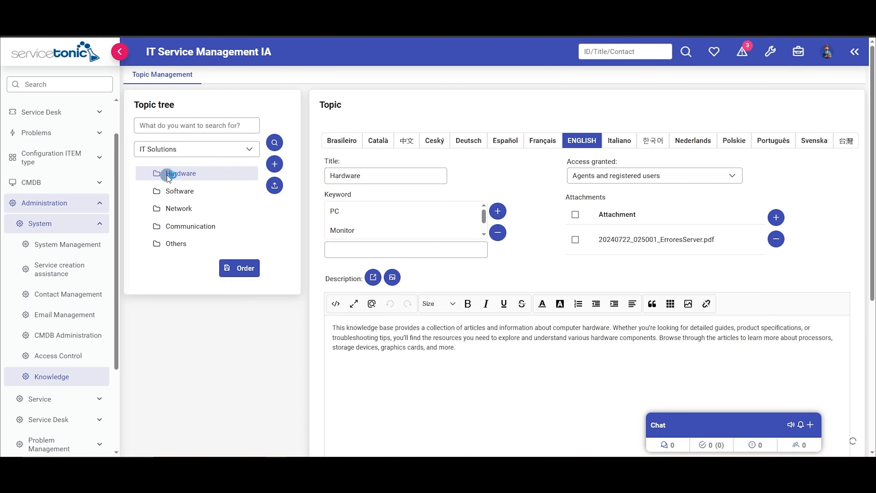
Open the "Monitor with no signal" topic under Hardware > Monitor for editing and look through its description.
click(169, 175)
click(168, 175)
click(179, 191)
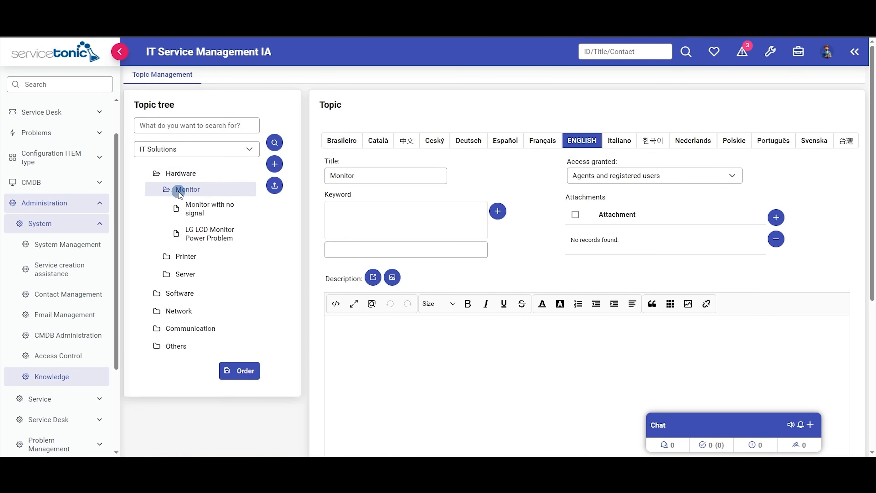
click(192, 208)
click(245, 233)
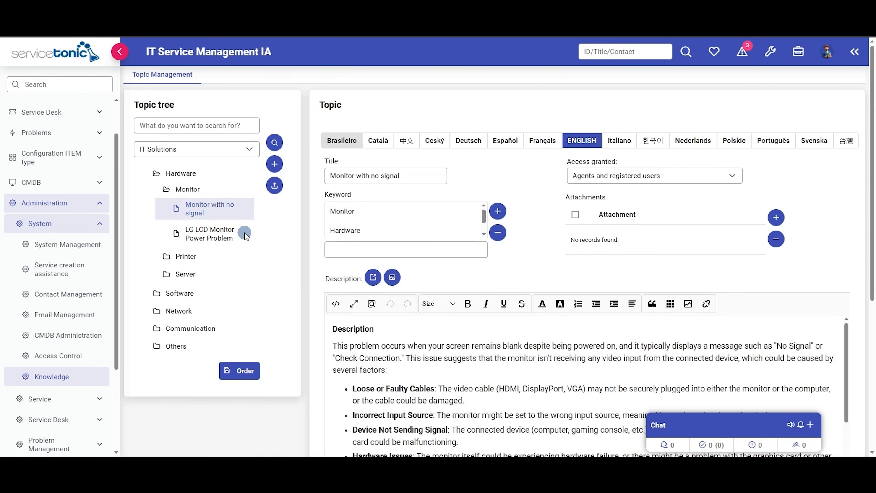
scroll(501, 383, down, 10)
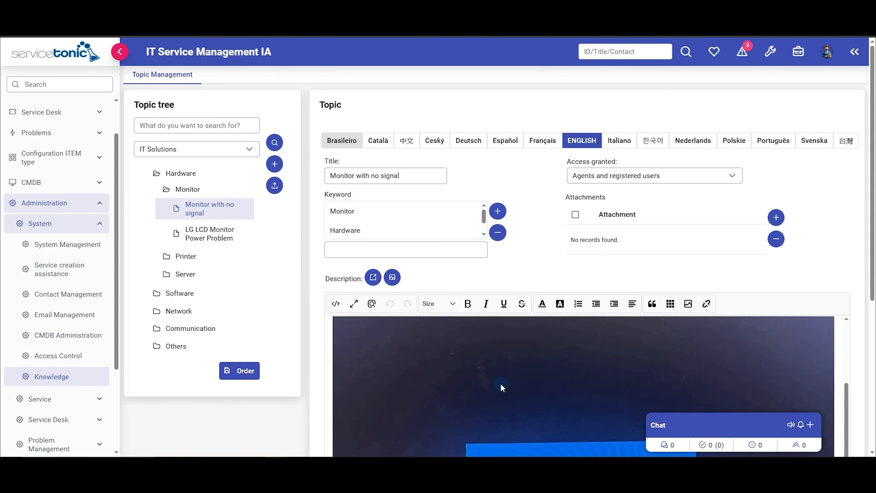
scroll(502, 387, up, 10)
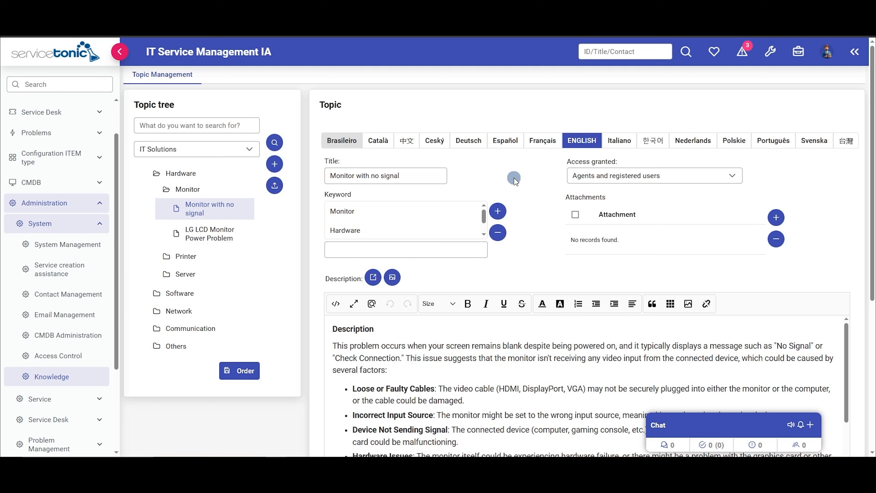
Add the keyword HDMI to the "Monitor with no signal" topic.
click(356, 252)
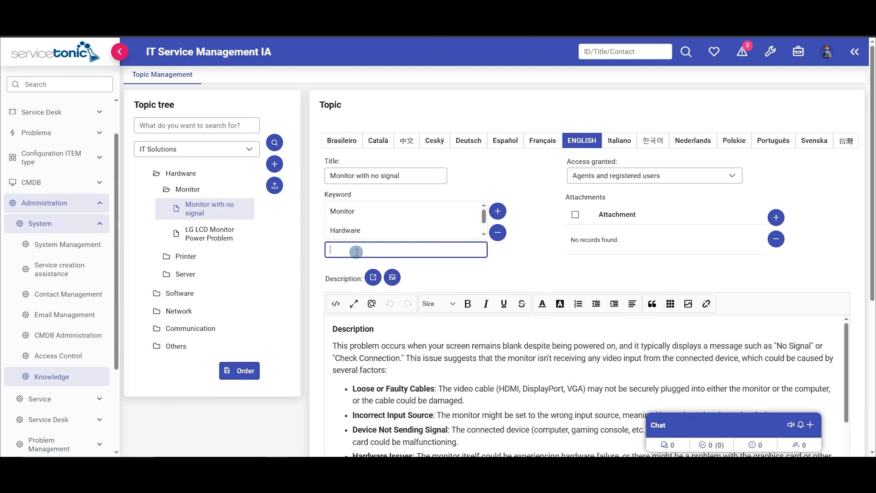
text(HDMI)
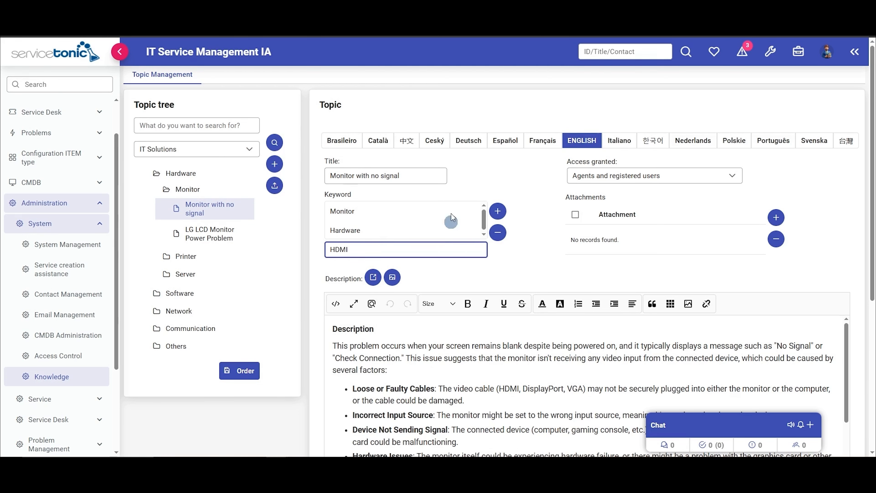
click(497, 212)
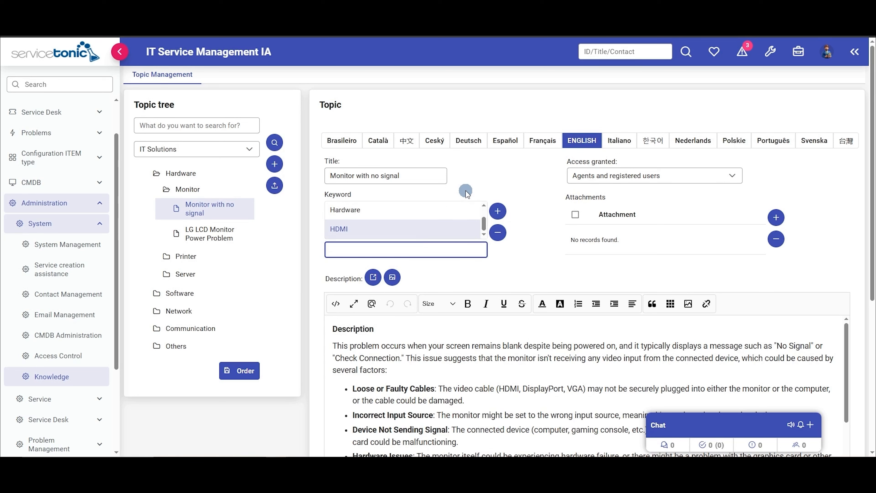
Check the topic's access options, keeping Agents and registered users, review the description and save the topic.
click(716, 178)
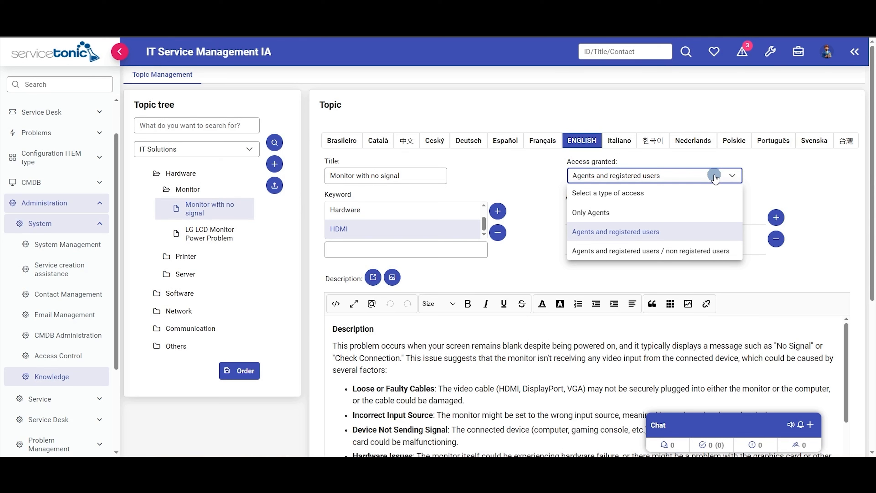
click(716, 177)
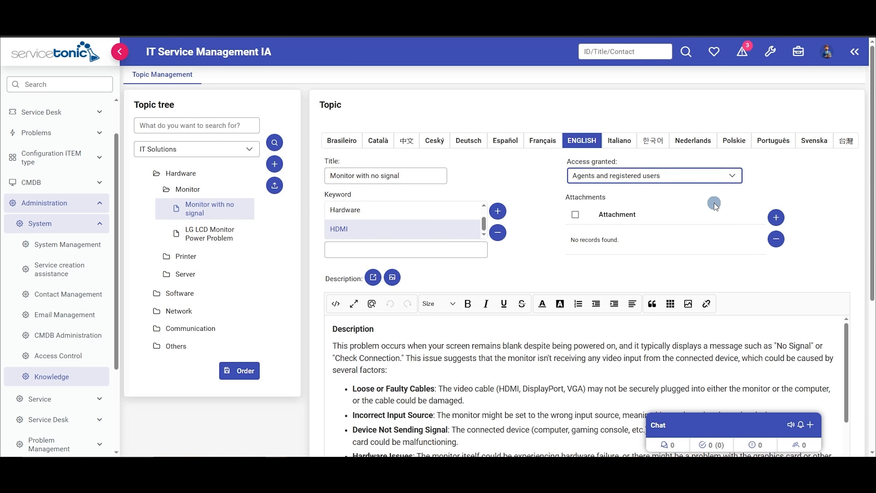
scroll(600, 323, down, 5)
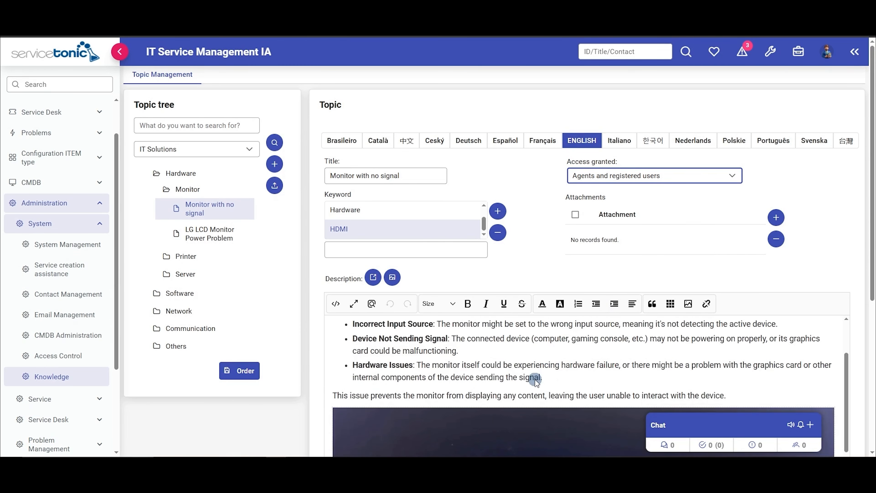
scroll(511, 393, down, 5)
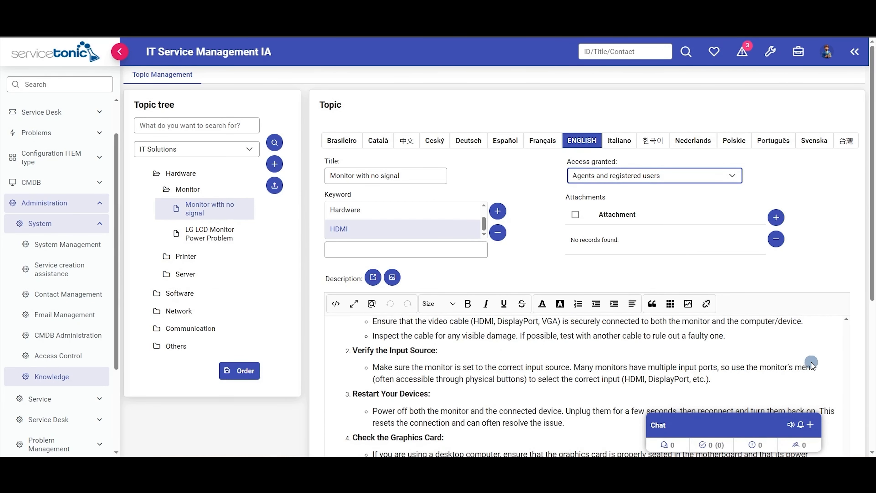
scroll(815, 359, down, 5)
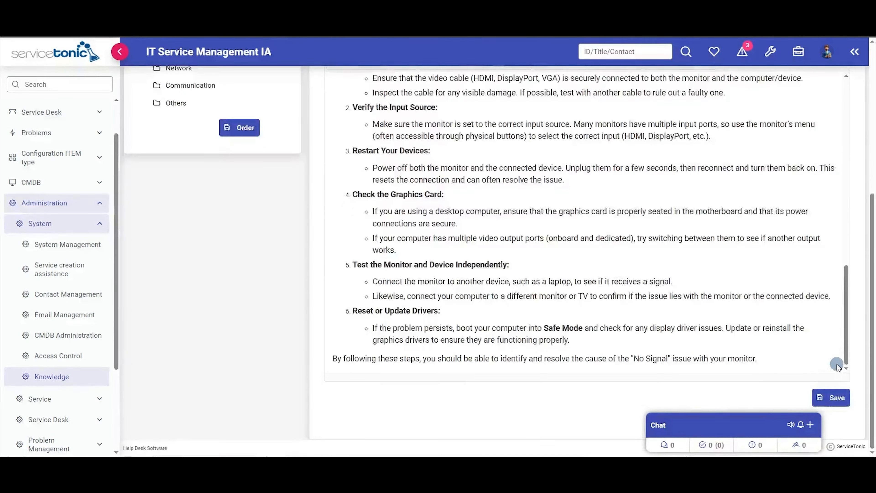
click(829, 399)
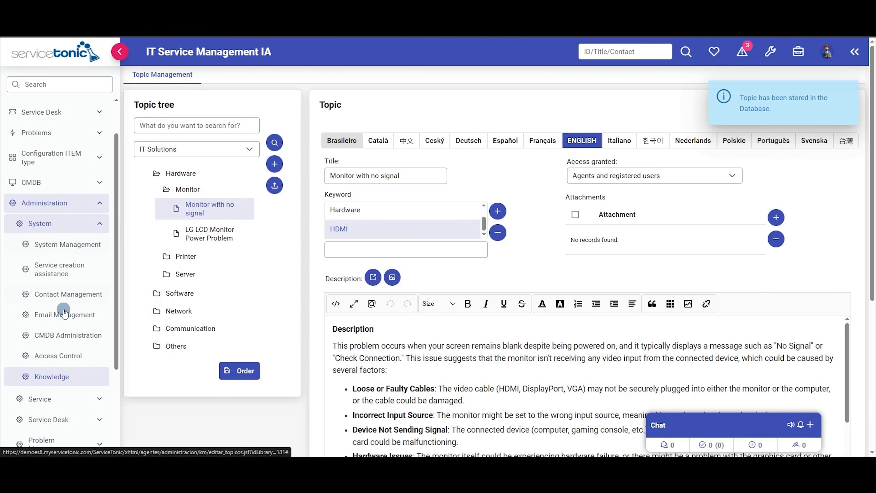
Open the Knowledge search administration, check the Fuzzy options while keeping 2, and save the search configuration.
click(53, 376)
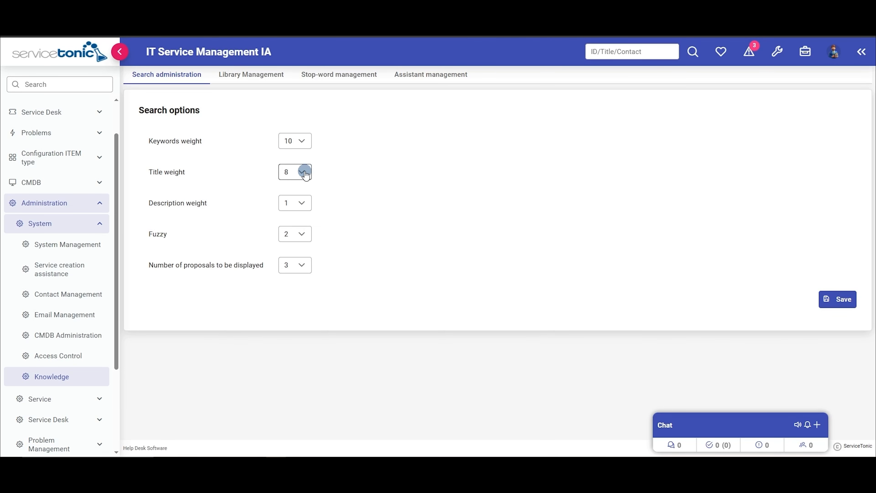
click(293, 242)
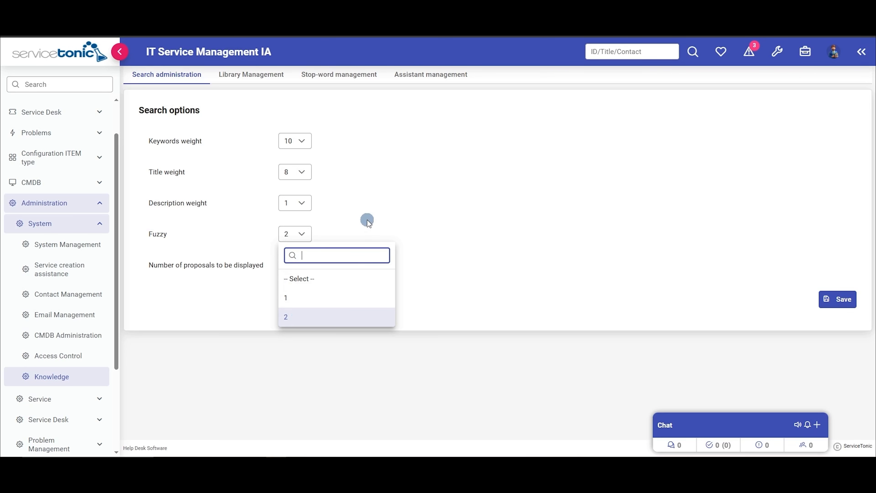
click(361, 222)
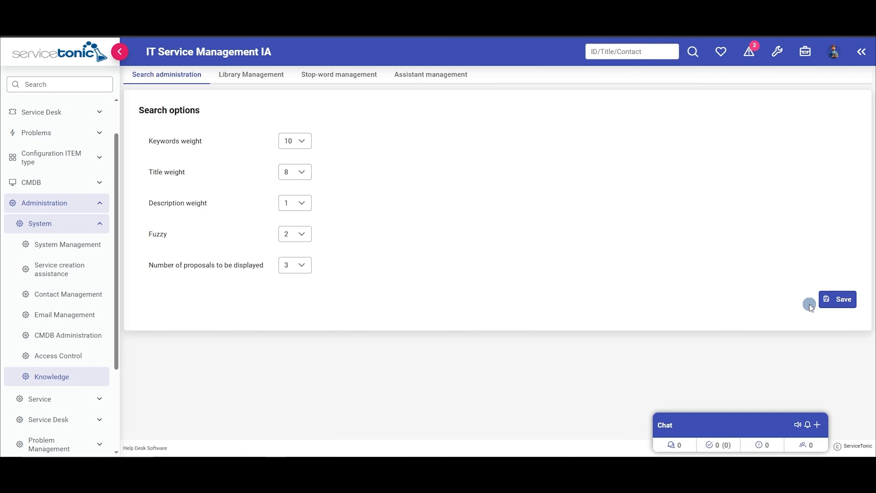
click(842, 300)
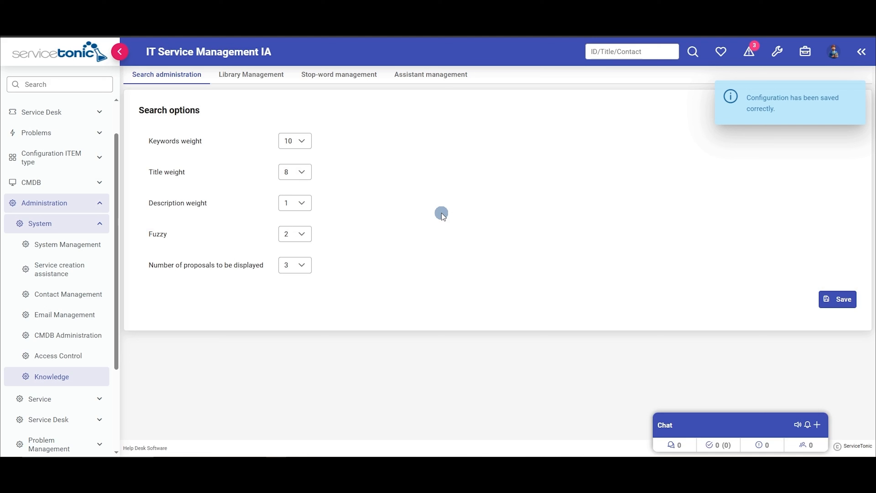